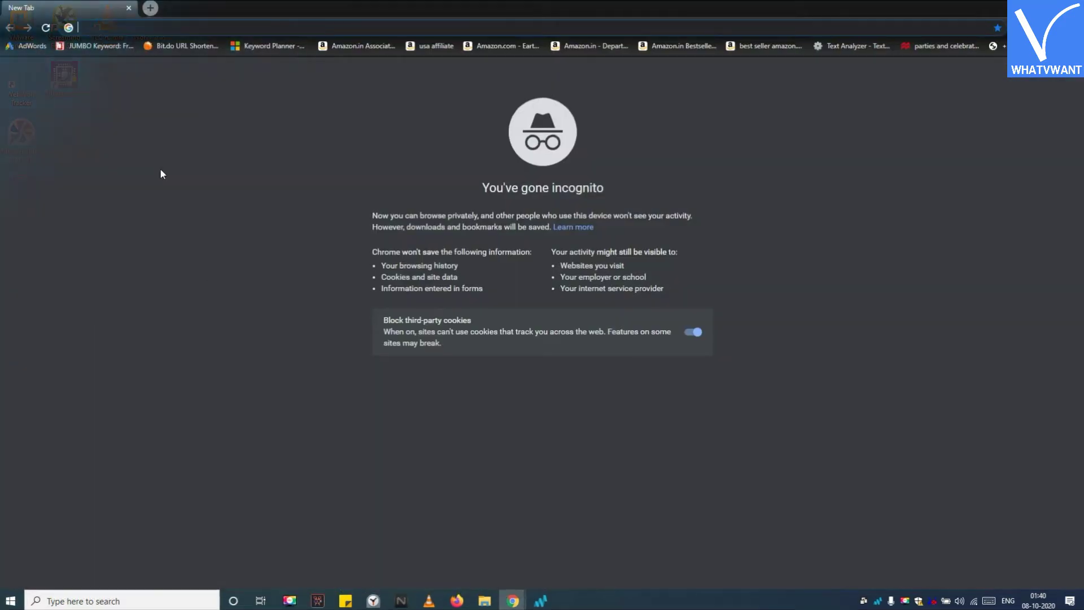
text(instag)
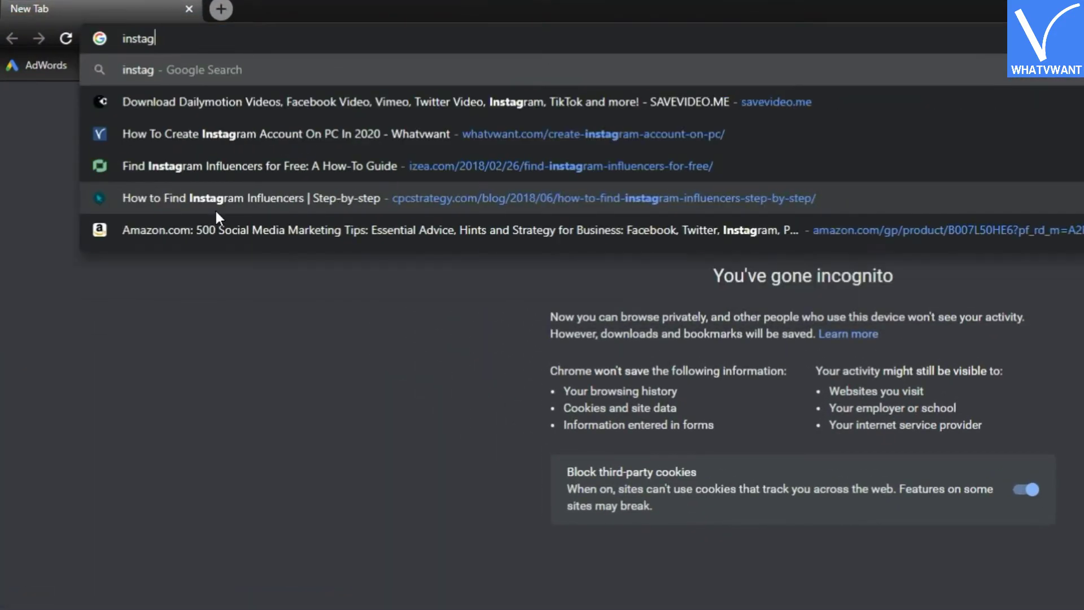
text(ram)
key(Return)
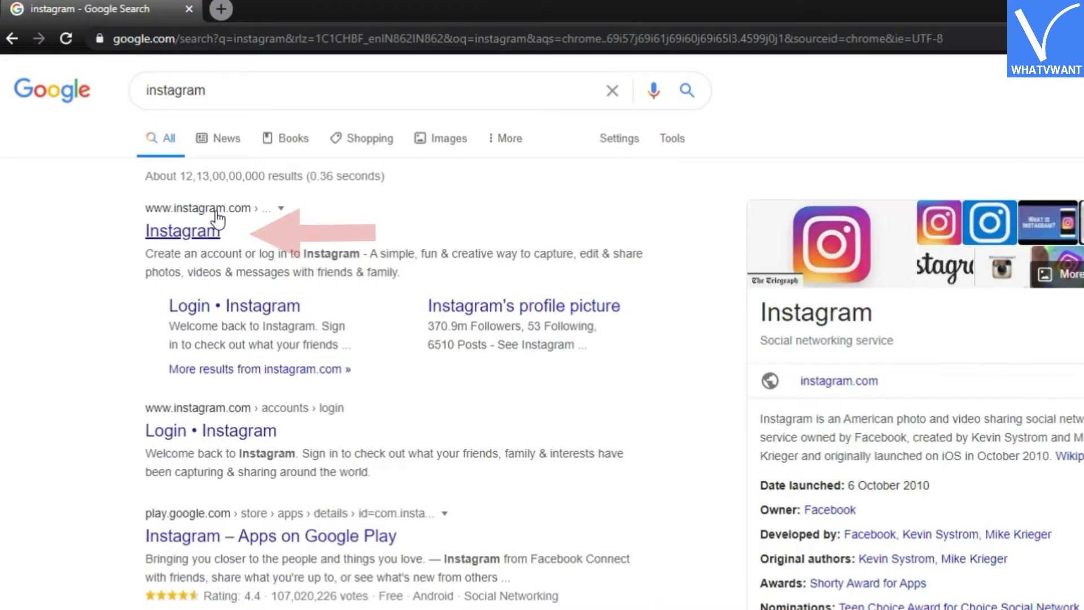
click(162, 208)
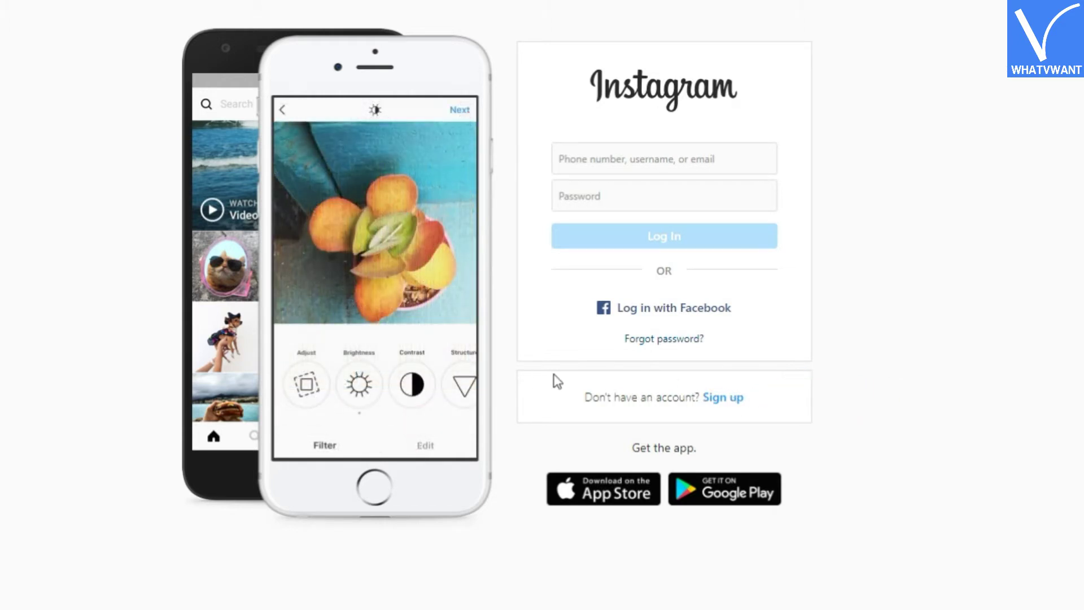
- Switch from the login page to the sign-up form and place the cursor in the email field
click(715, 398)
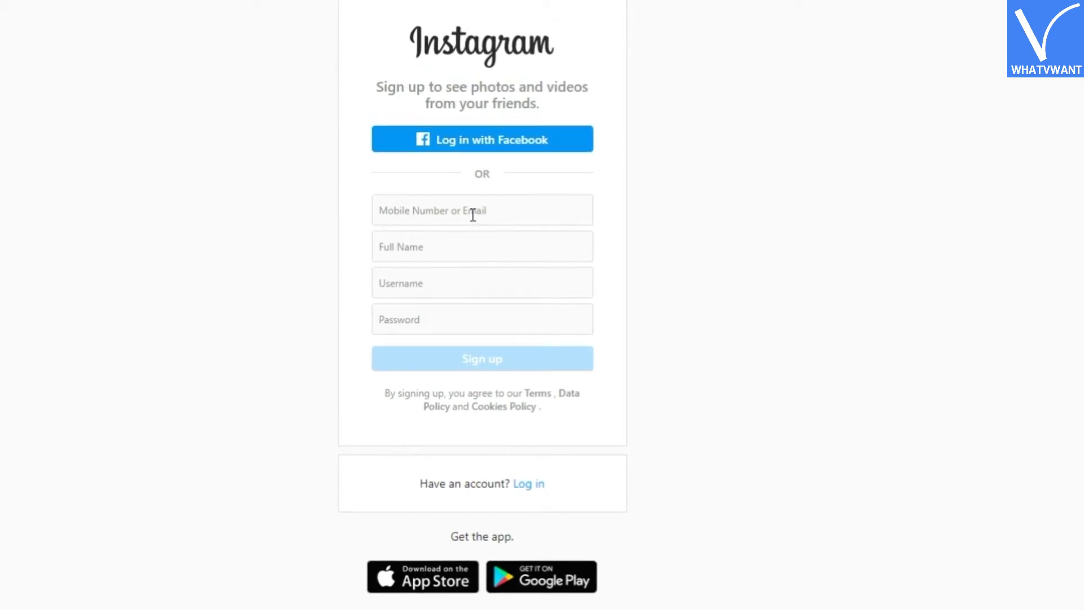
click(474, 216)
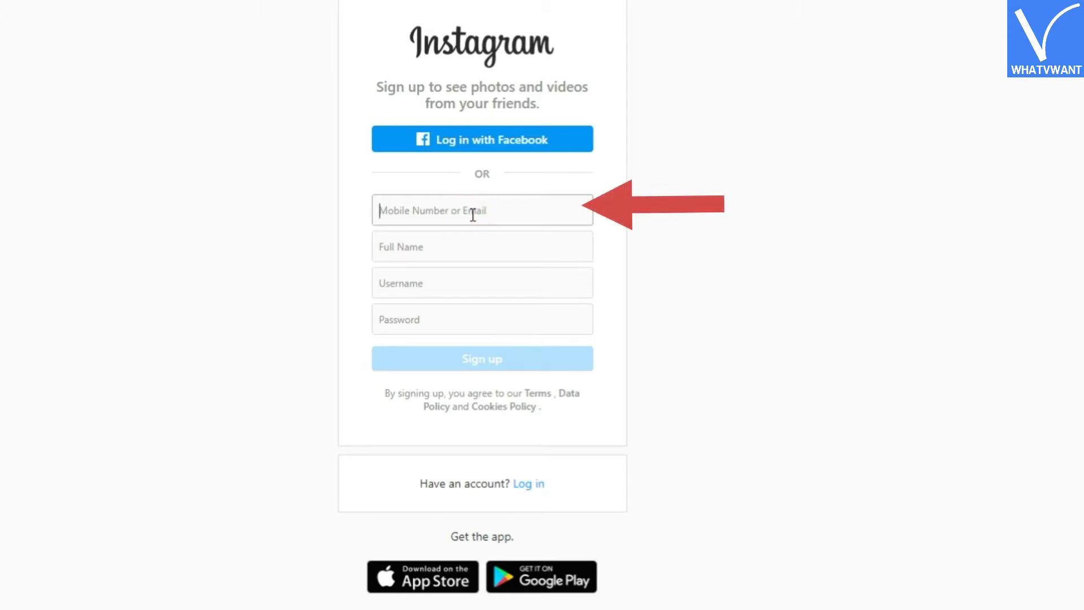
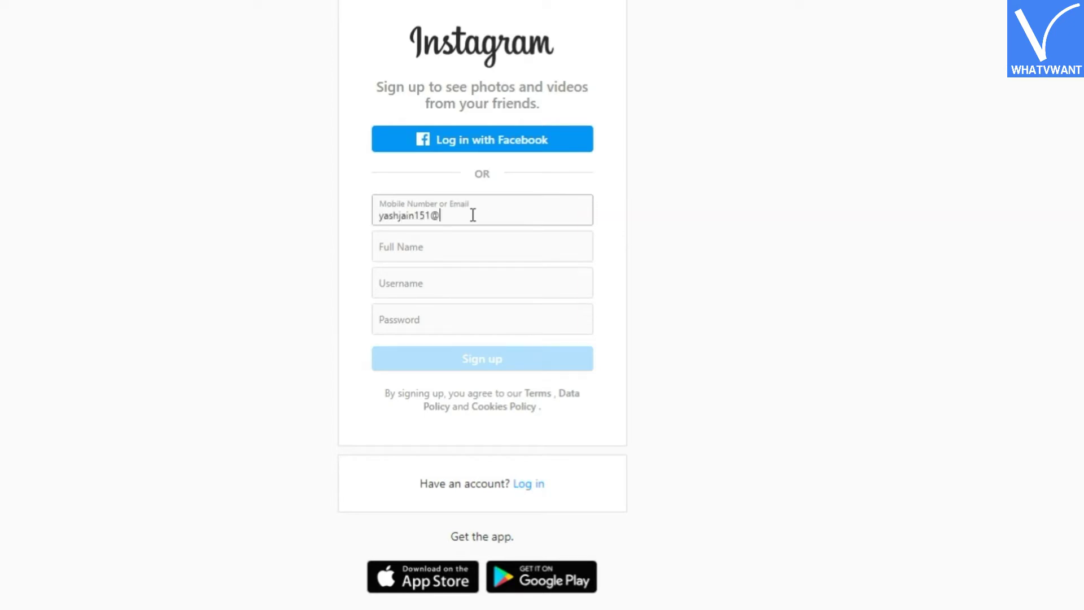
- Enter the account's email address and the user's full name in the sign-up form
key(Tab)
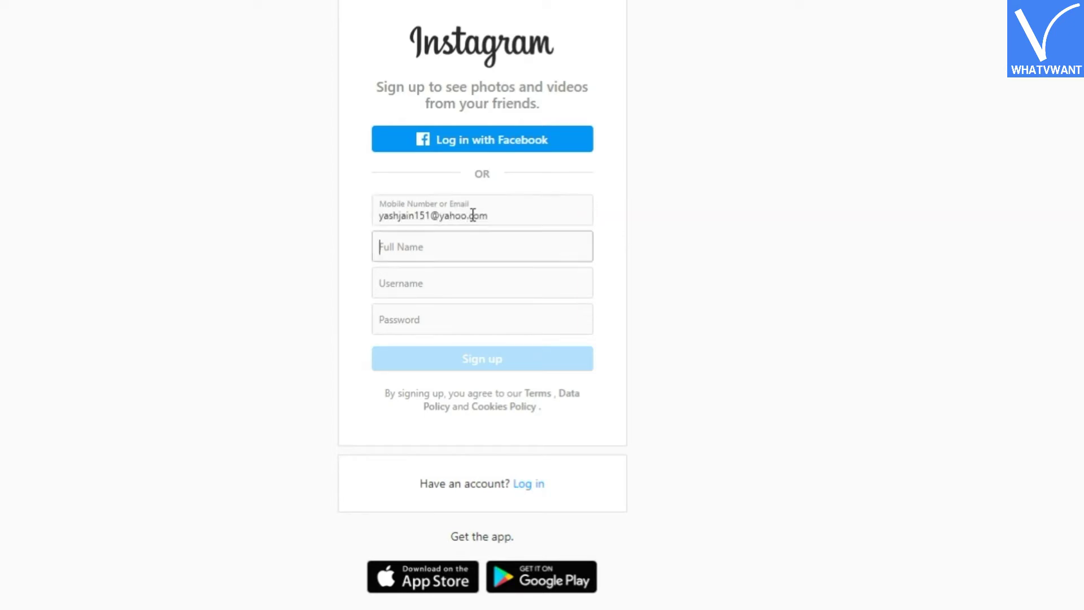
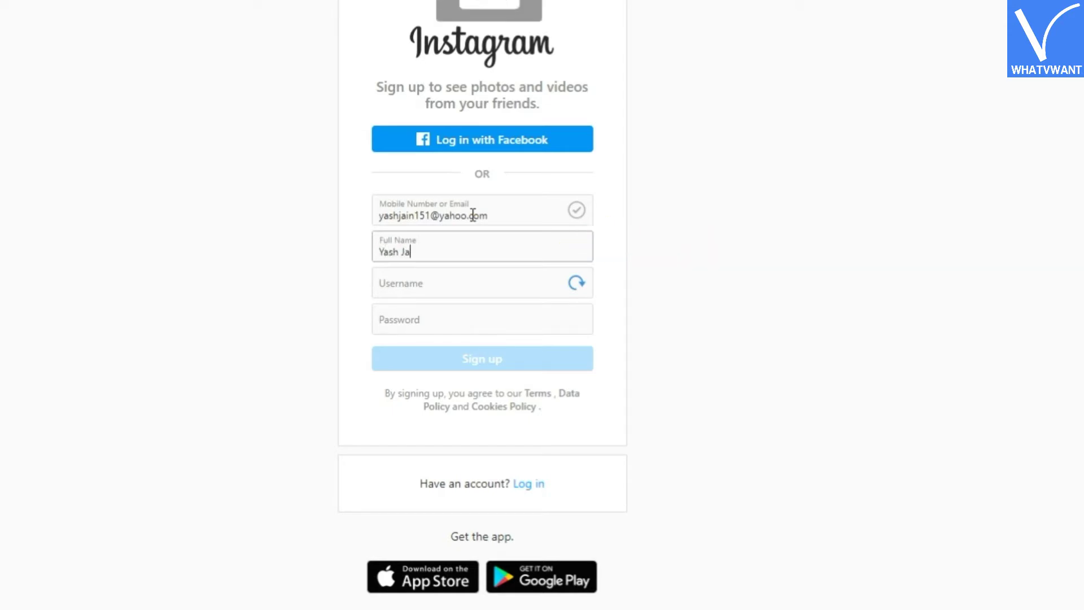
key(Tab)
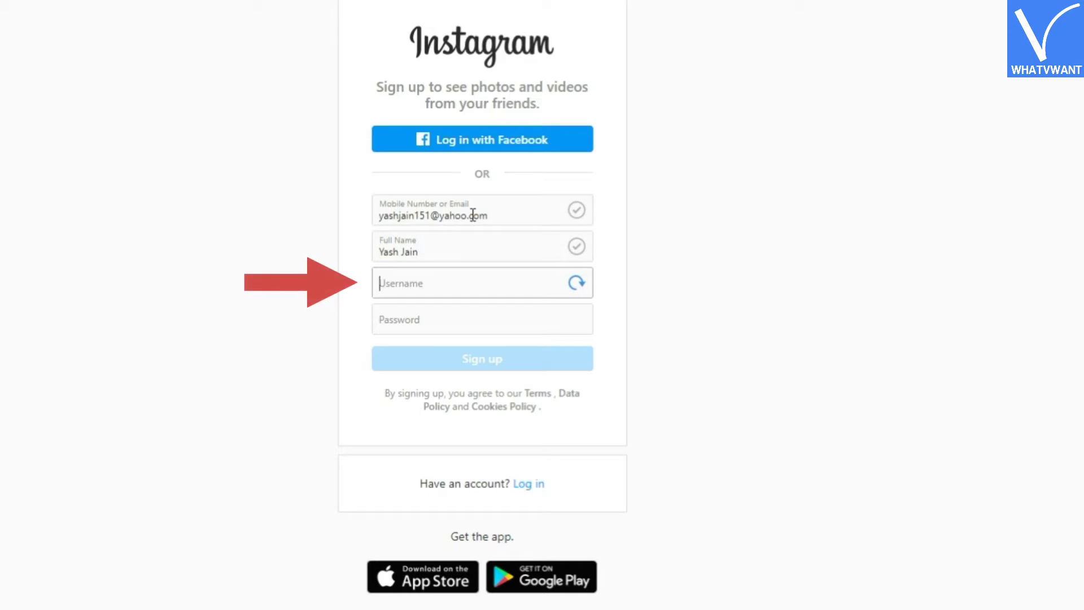
- Replace the suggested username with a custom one, enter a password, and submit the form
text(yash__190)
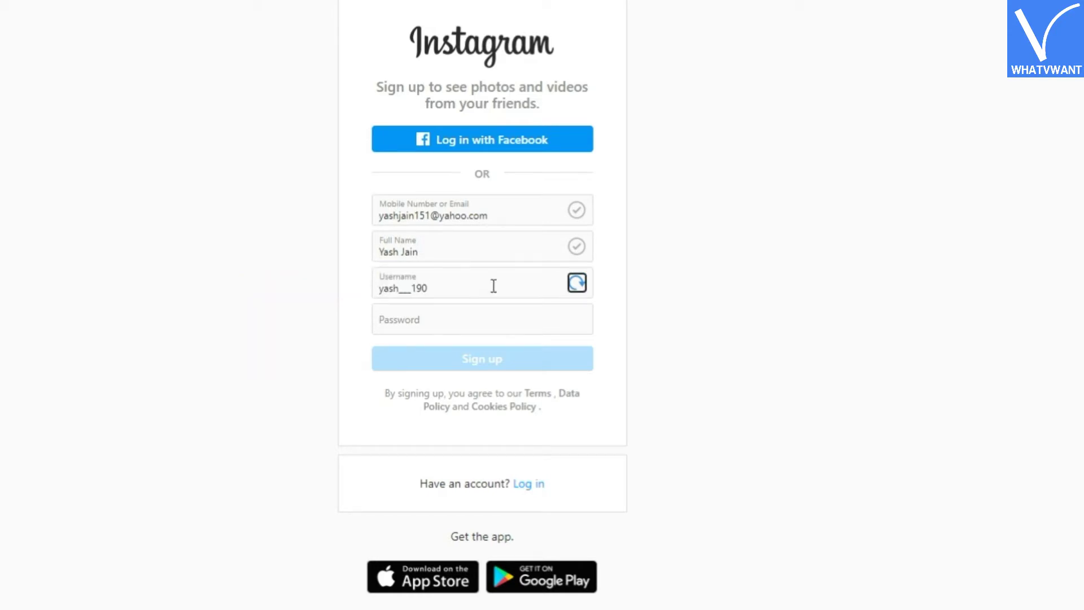
click(576, 283)
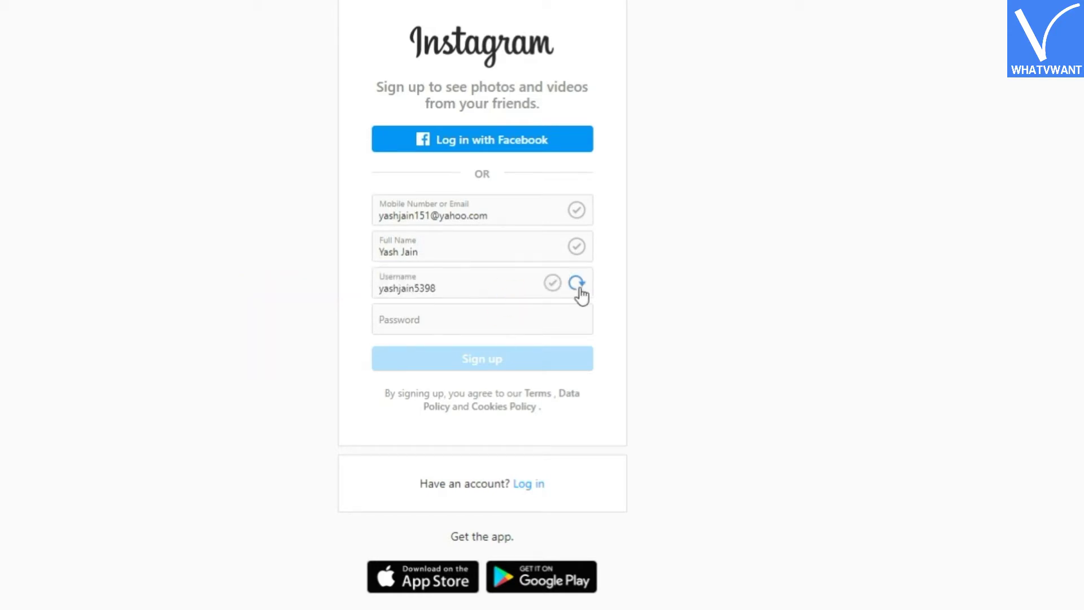
double_click(467, 292)
text(yash______)
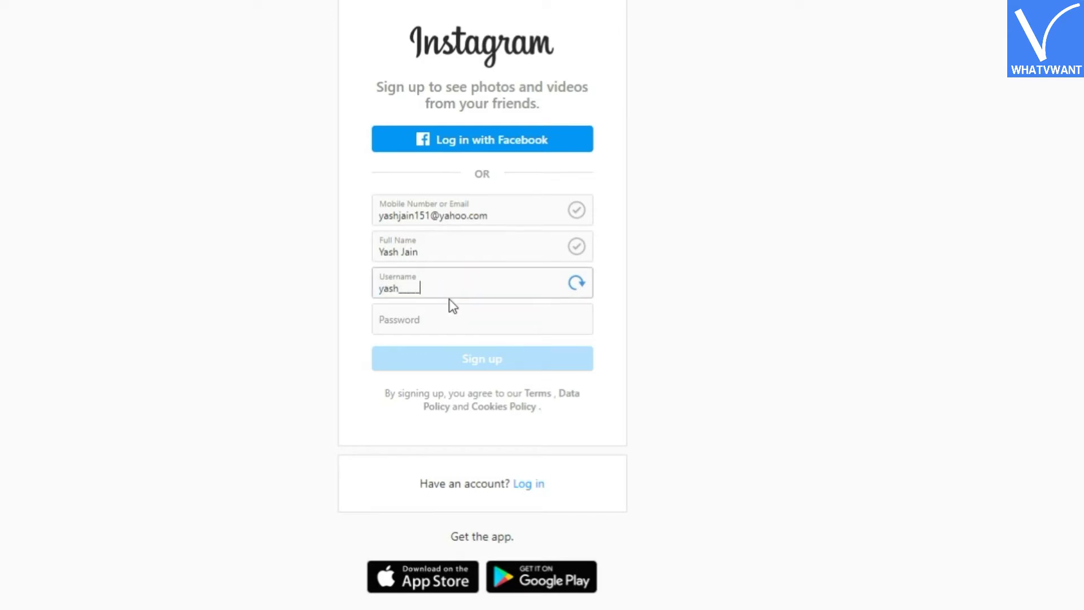
text(190)
click(440, 328)
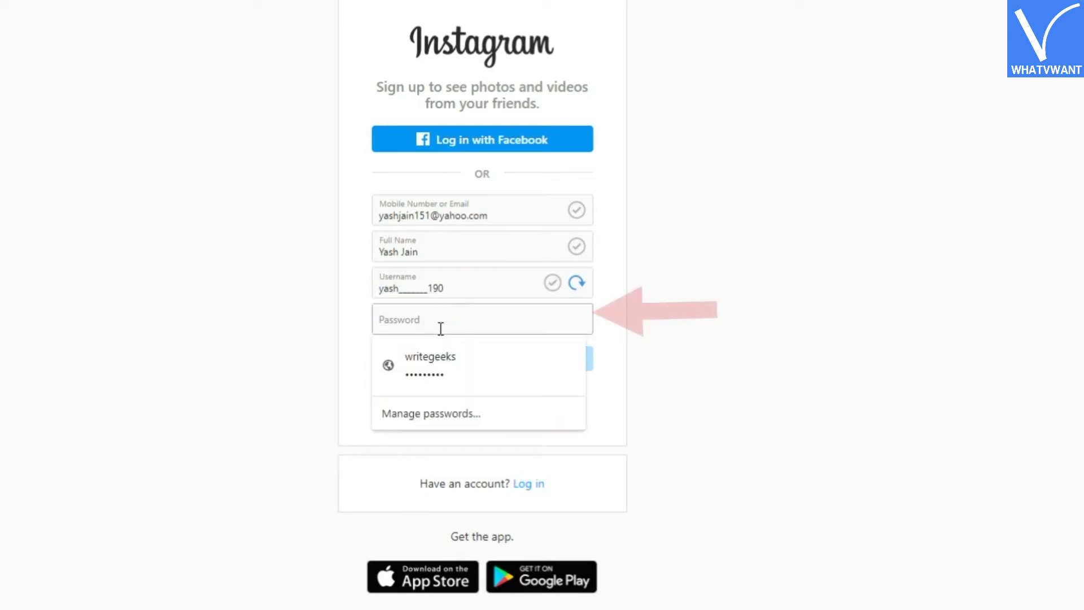
text(•••••••••)
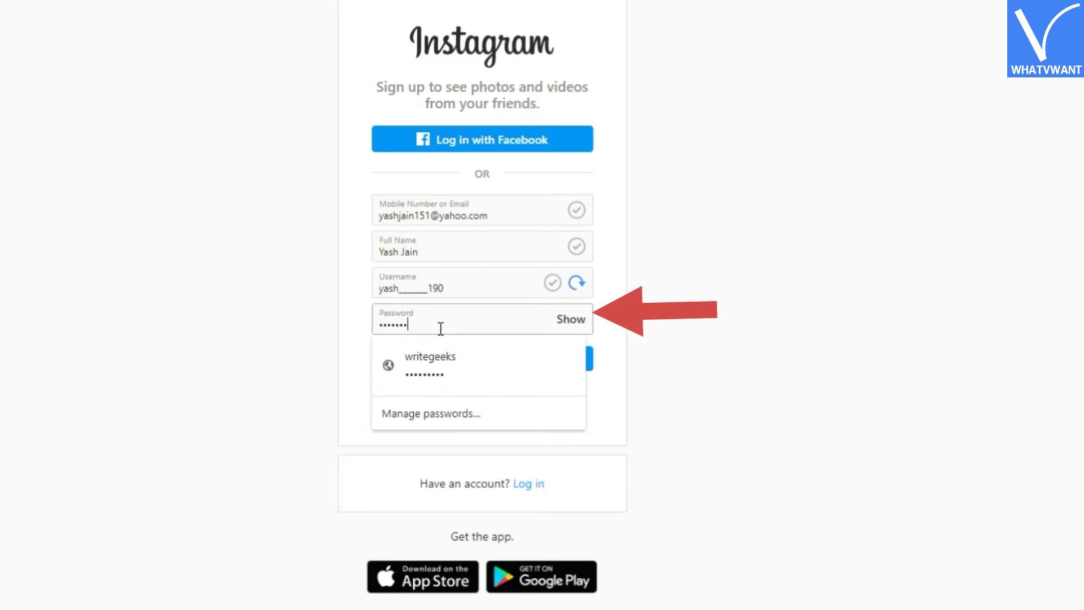
click(850, 328)
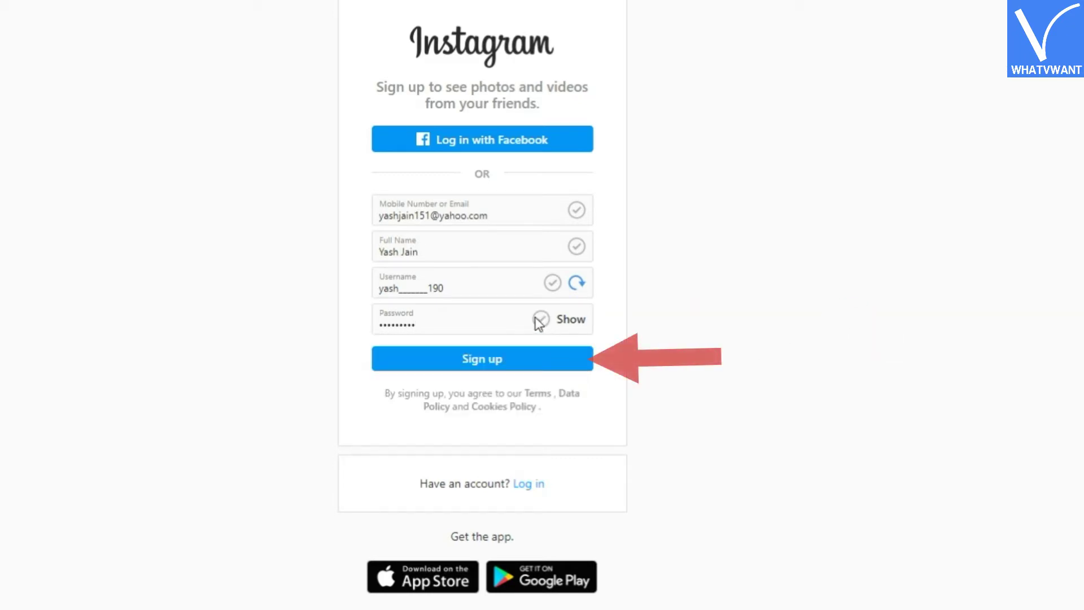
click(470, 357)
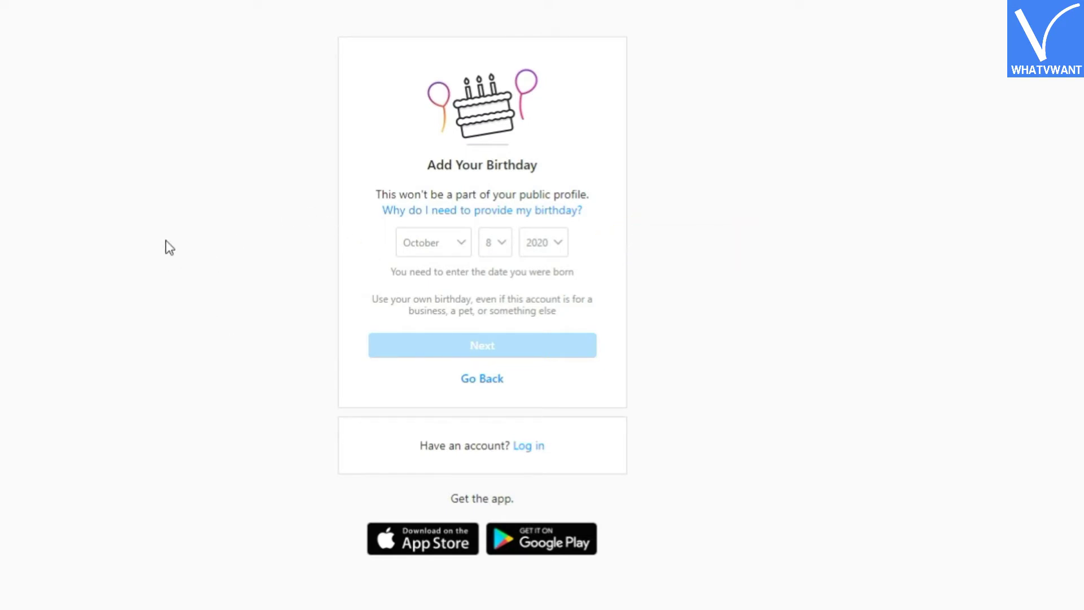
- Pick December, 28 and 1997 in the birthday dropdowns and continue
click(443, 249)
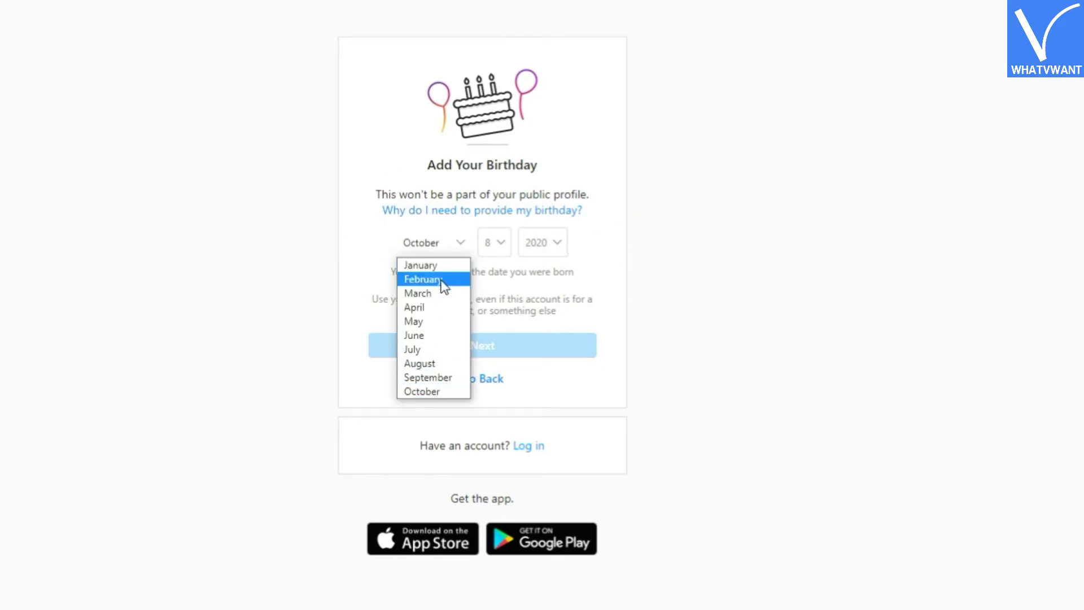
click(543, 242)
scroll(545, 395, down, 6)
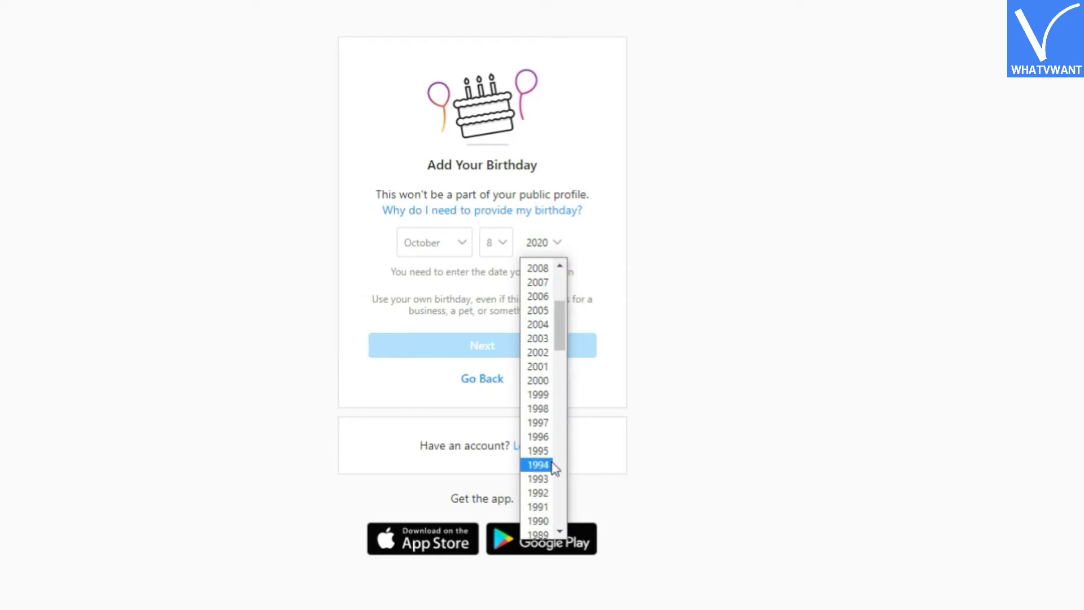
scroll(536, 396, up, 3)
click(534, 421)
click(432, 251)
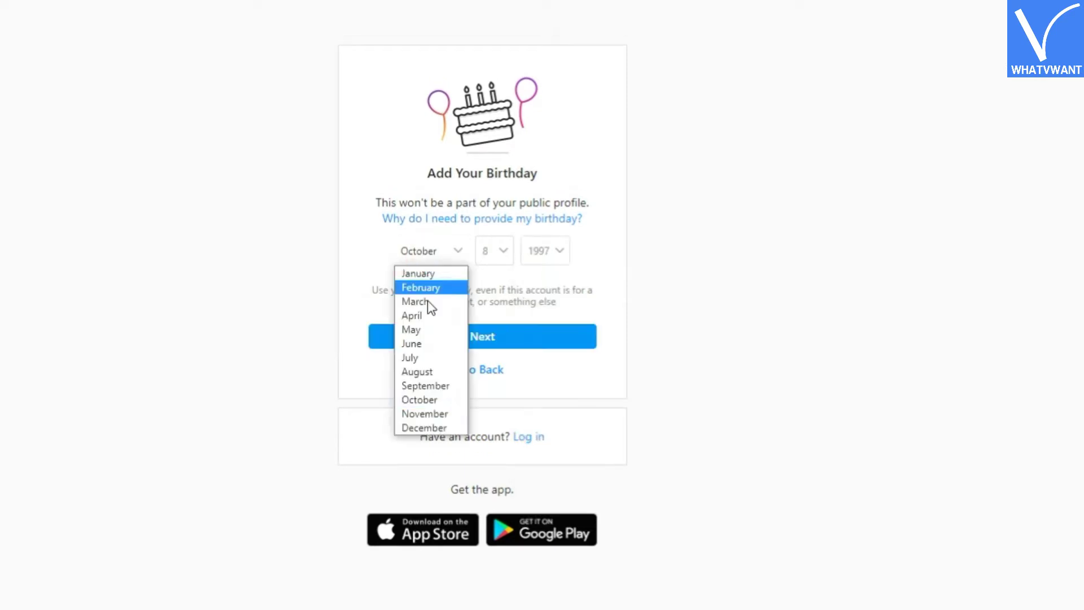
click(446, 426)
click(495, 251)
scroll(498, 483, down, 4)
click(490, 498)
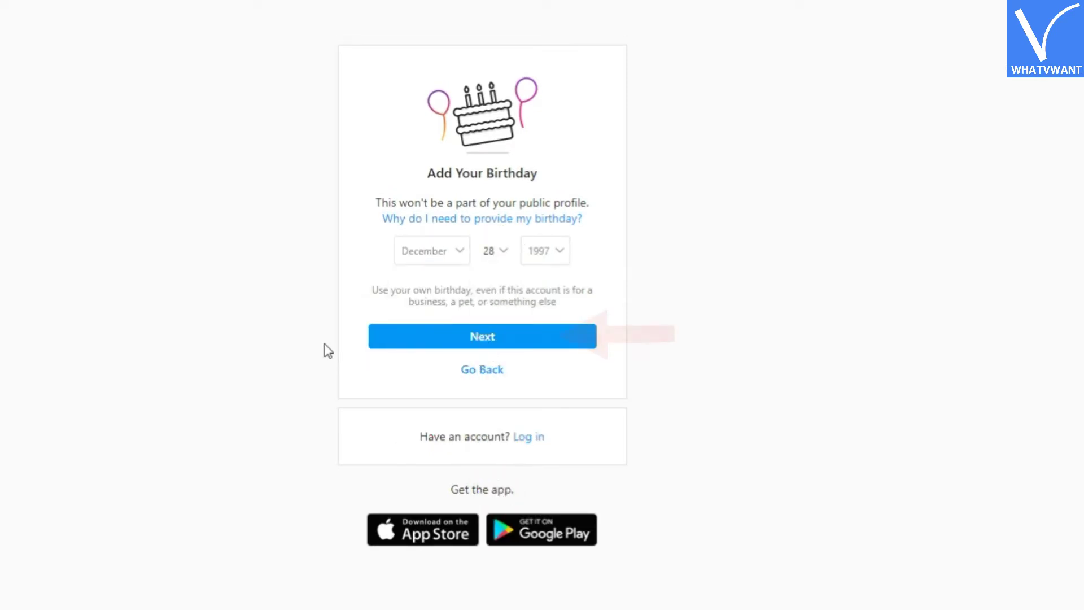
click(508, 350)
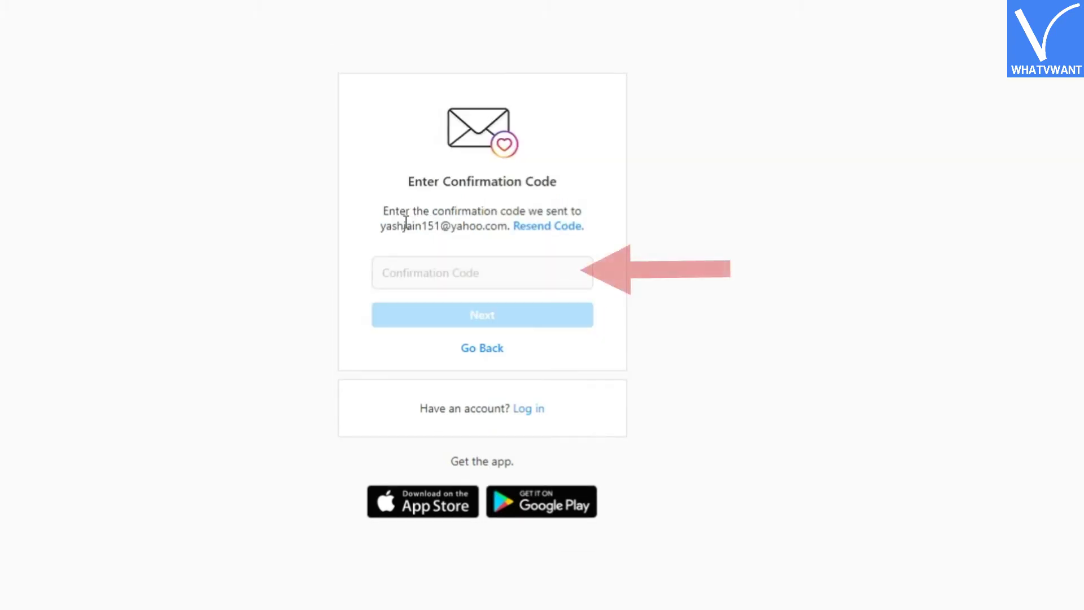
- Paste the emailed confirmation code into the code field and submit it
mouse_move(383, 210)
mouse_down()
mouse_move(574, 212)
mouse_move(578, 226)
mouse_up()
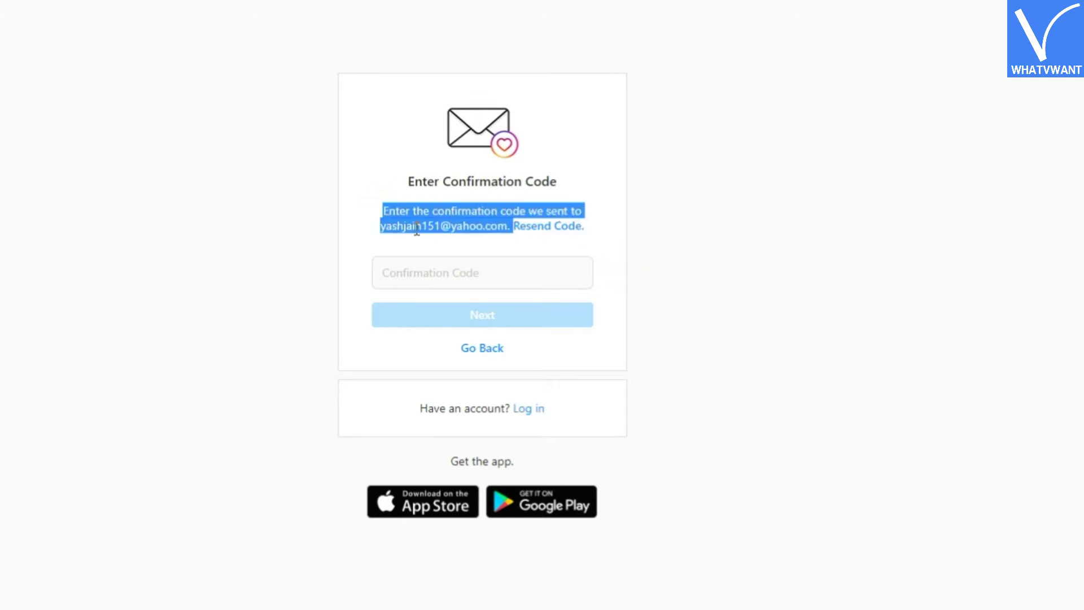
click(705, 227)
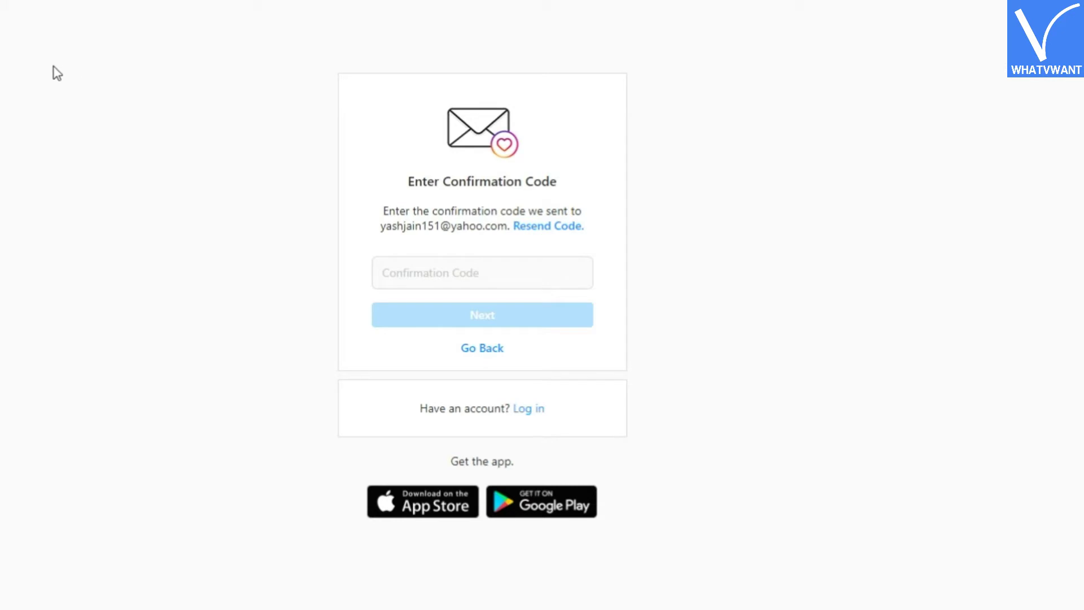
click(448, 269)
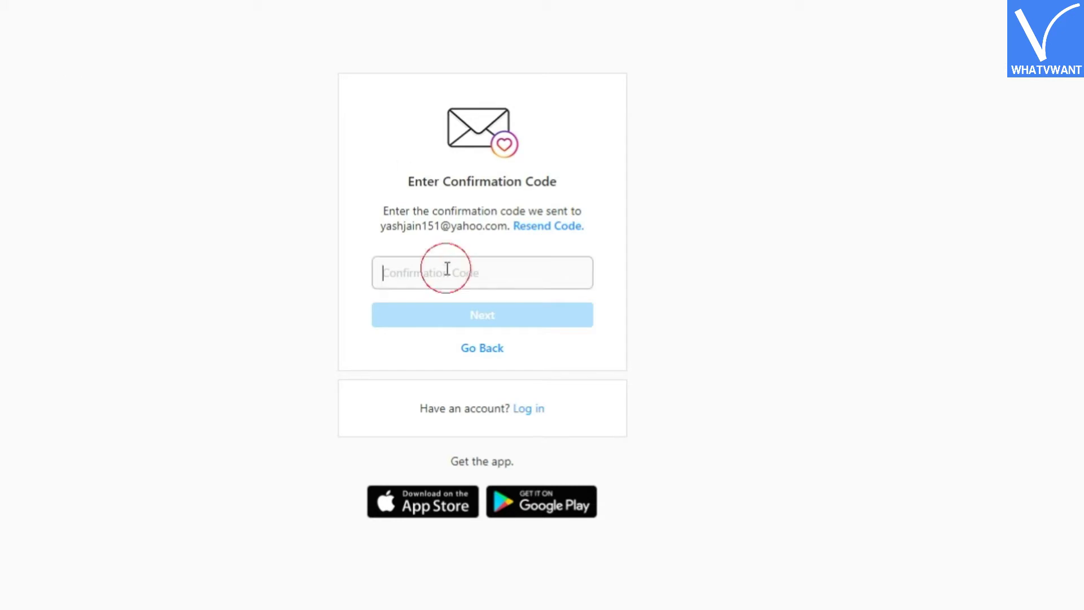
right_click(448, 270)
click(487, 395)
click(493, 327)
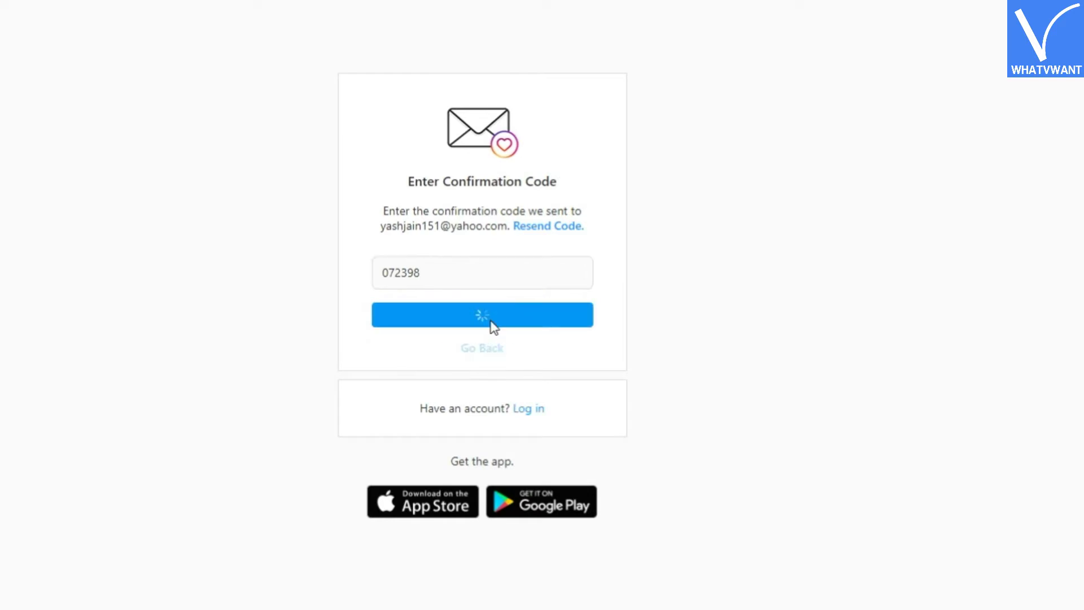
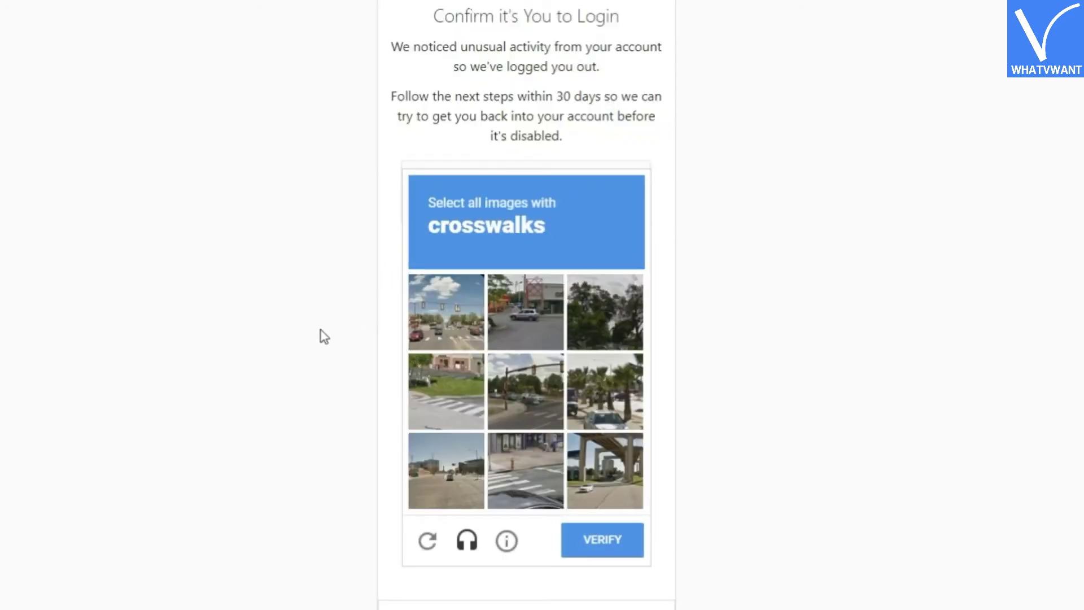
- Mark the middle-left, bottom-middle and top-left crosswalk tiles in the reCAPTCHA grid, then verify
click(433, 389)
click(504, 464)
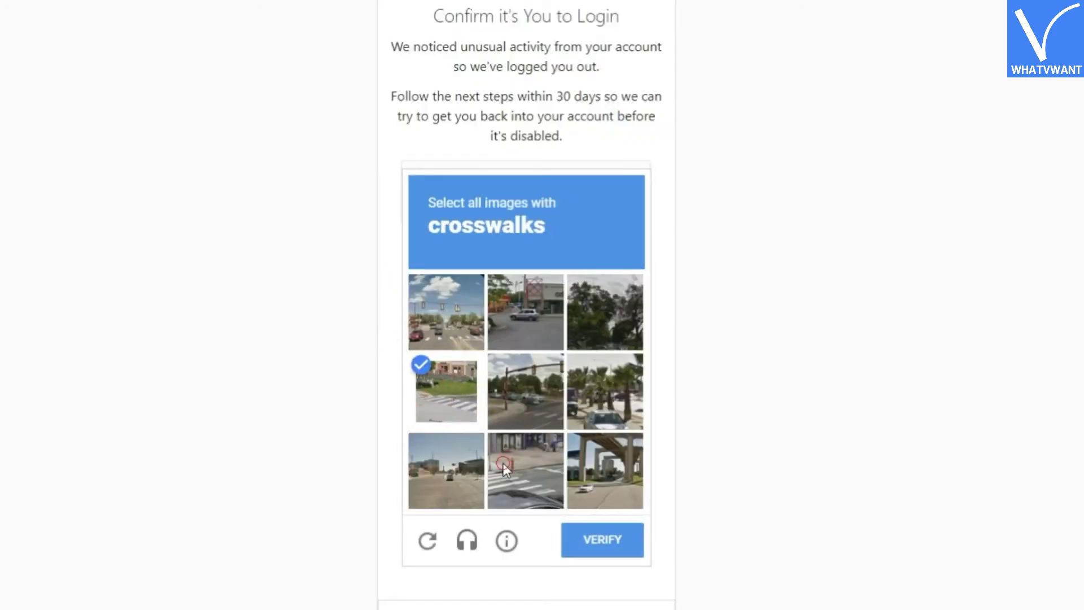
click(433, 330)
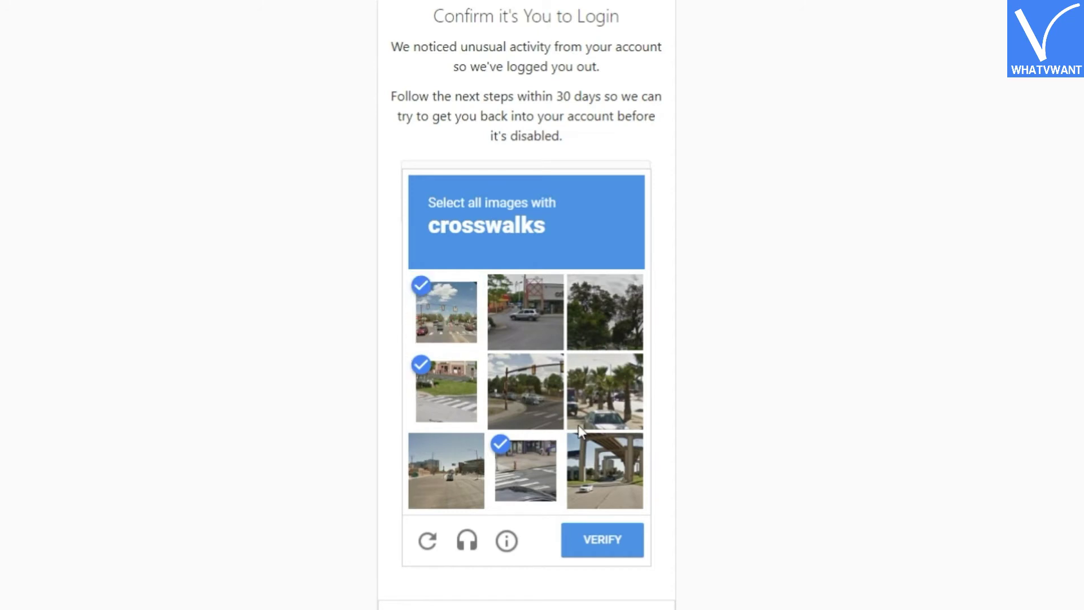
click(595, 535)
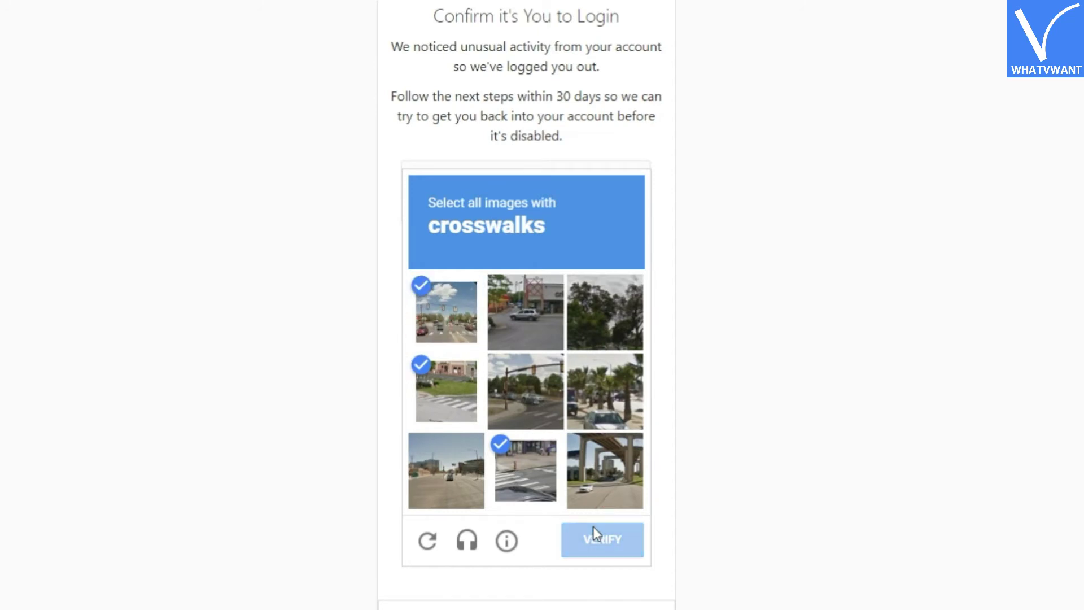
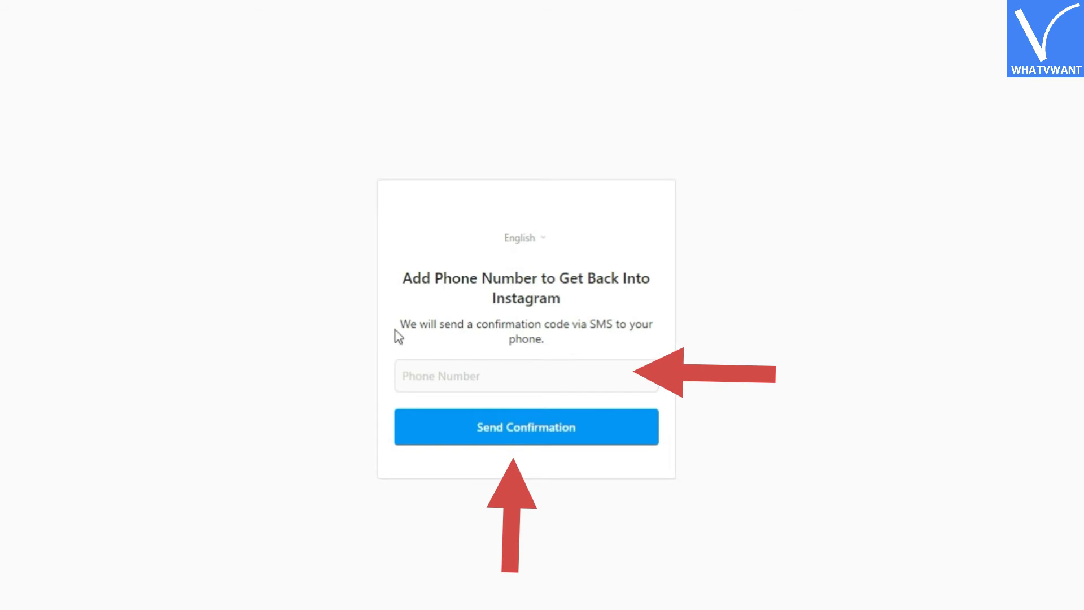
- Paste the phone number with its country code, correct it, and request the SMS confirmation code
click(557, 369)
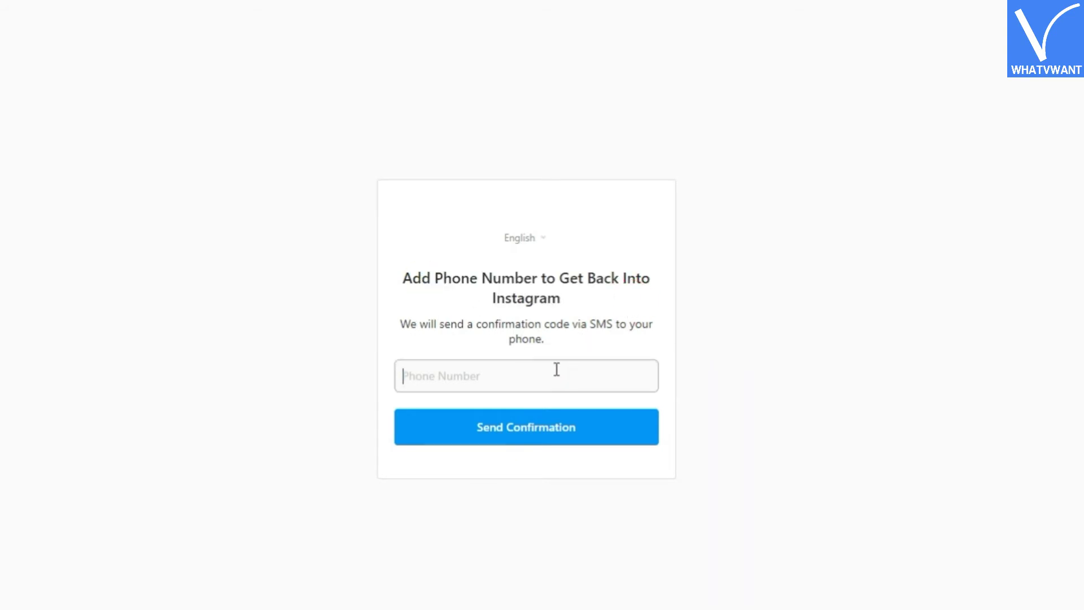
key(ctrl+v)
click(573, 440)
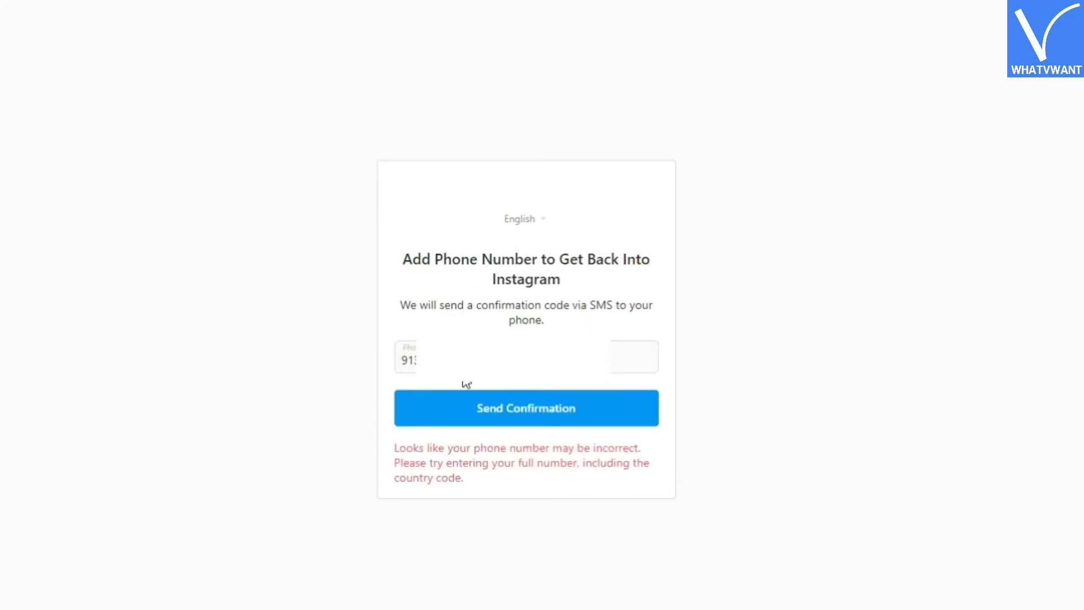
click(401, 360)
click(521, 422)
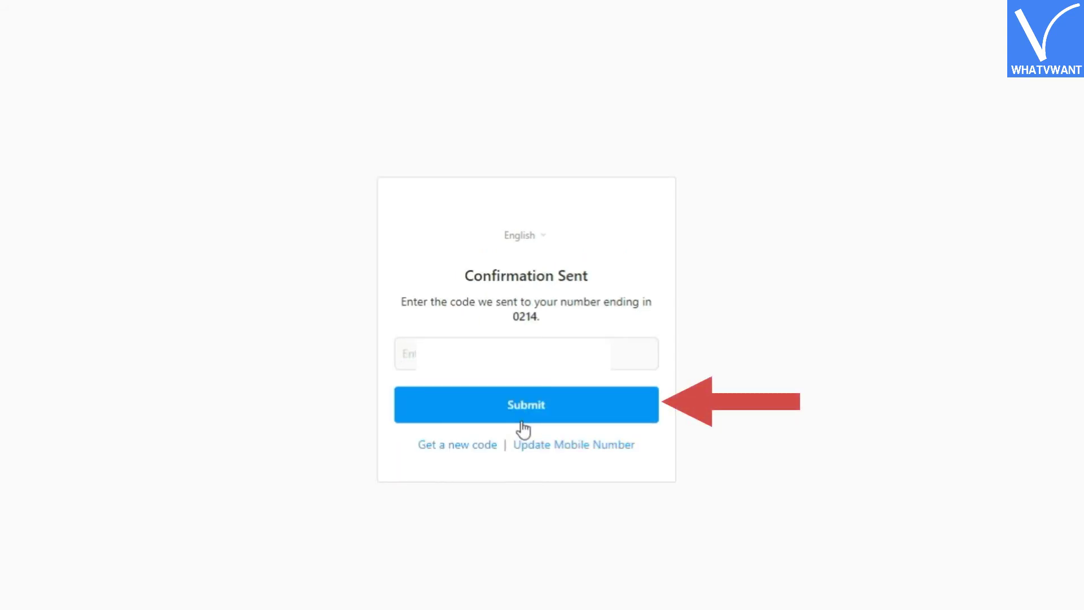
- Enter the received SMS confirmation code and submit it
click(544, 360)
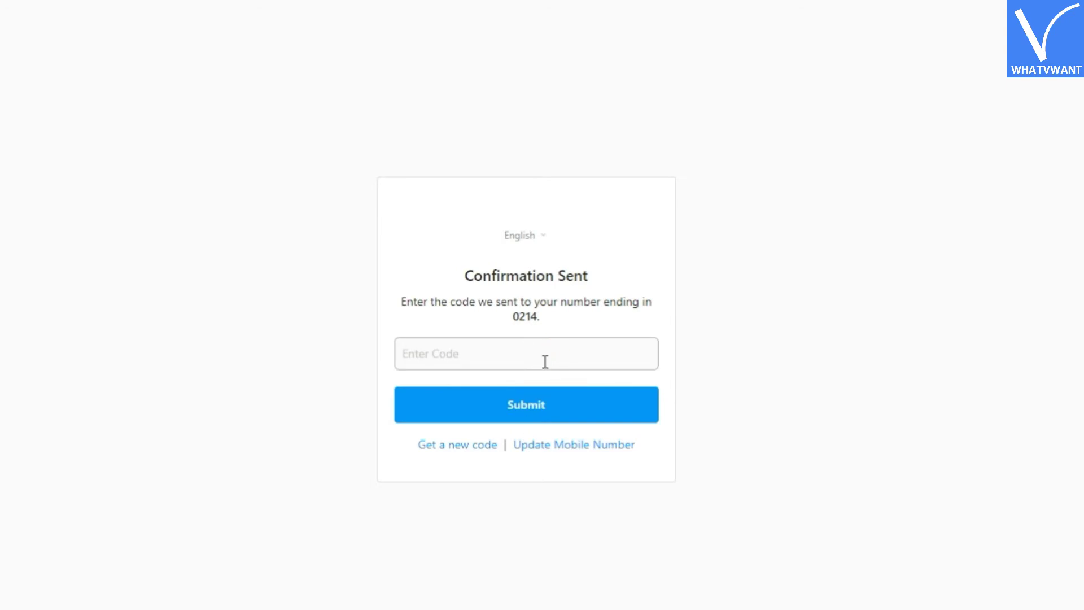
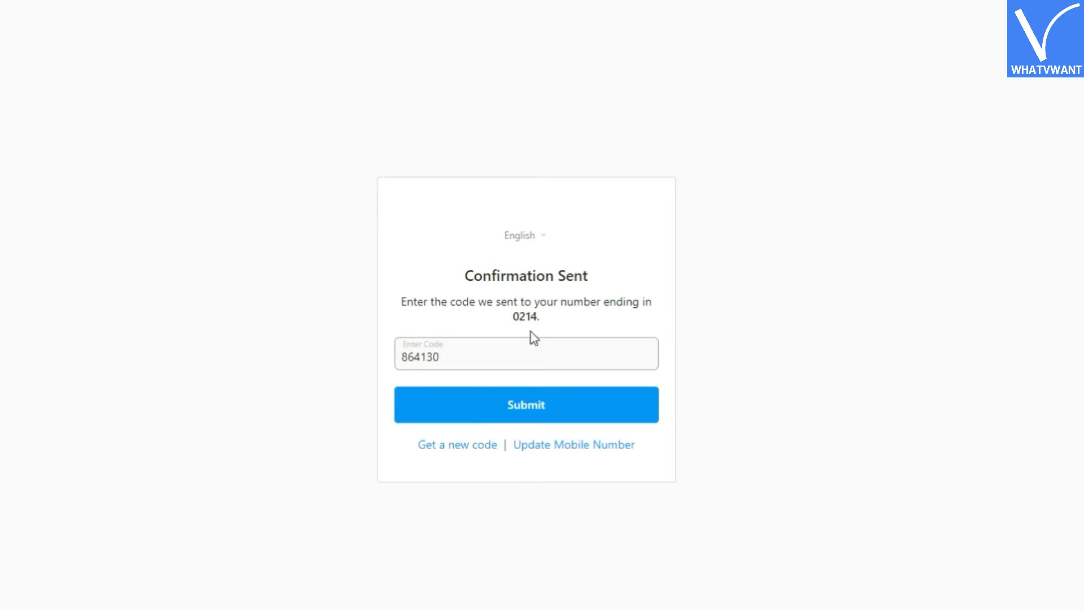
click(610, 402)
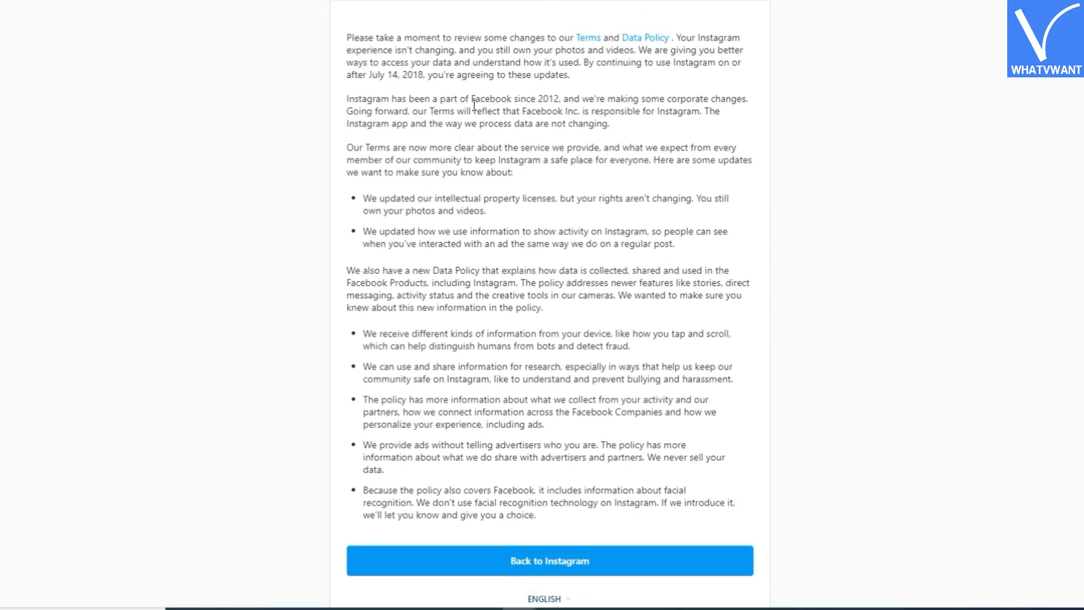
- Scroll past the Terms and Data Policy notice and decline turning on notifications
scroll(489, 427, down, 1)
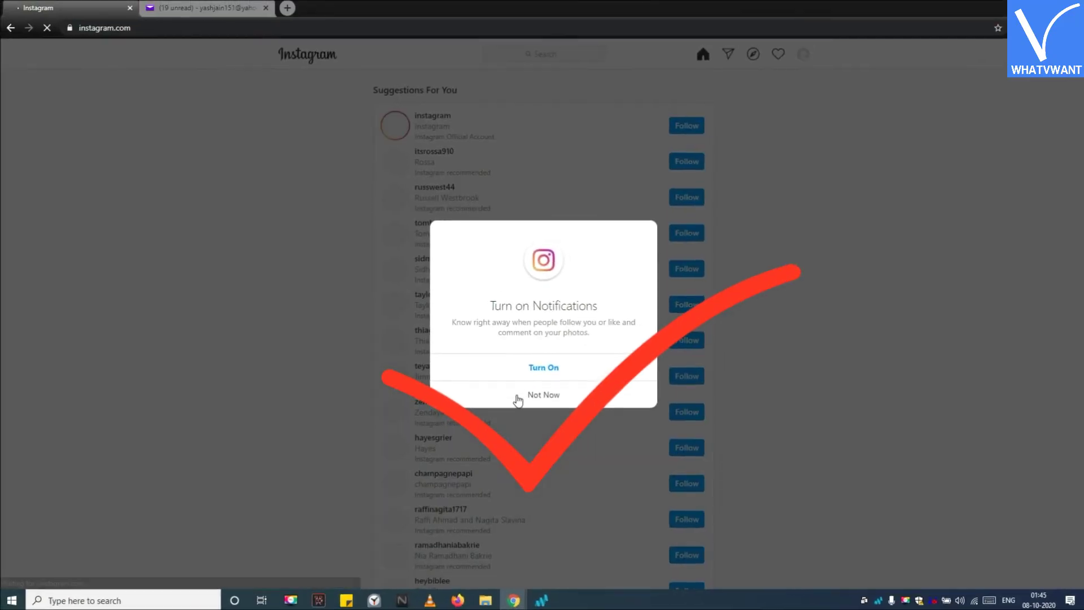
click(518, 399)
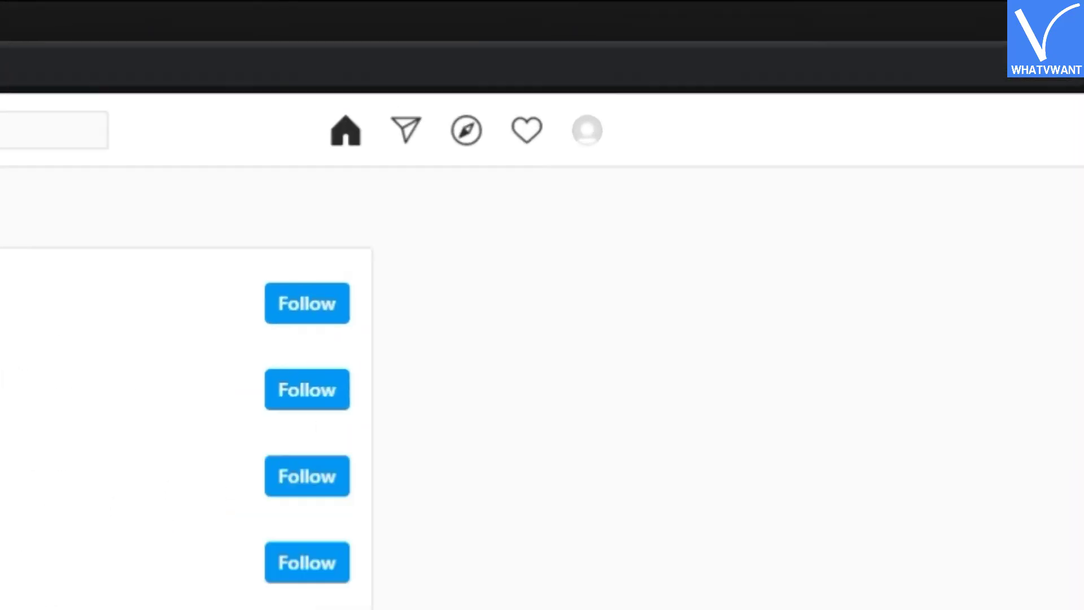
- Go to the account's profile page from the avatar menu and open Edit Profile
click(591, 135)
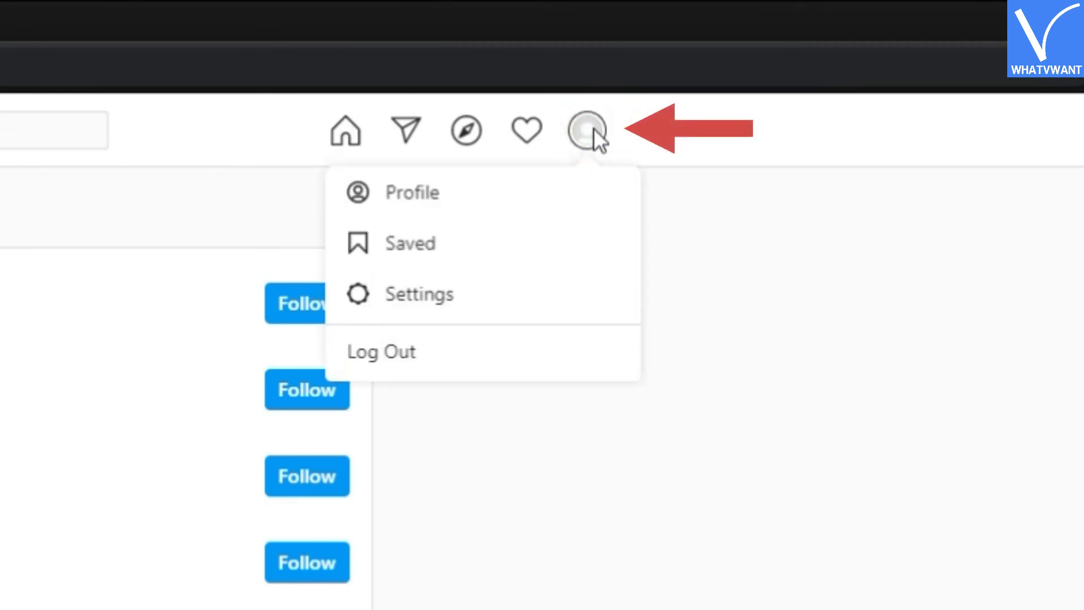
click(435, 186)
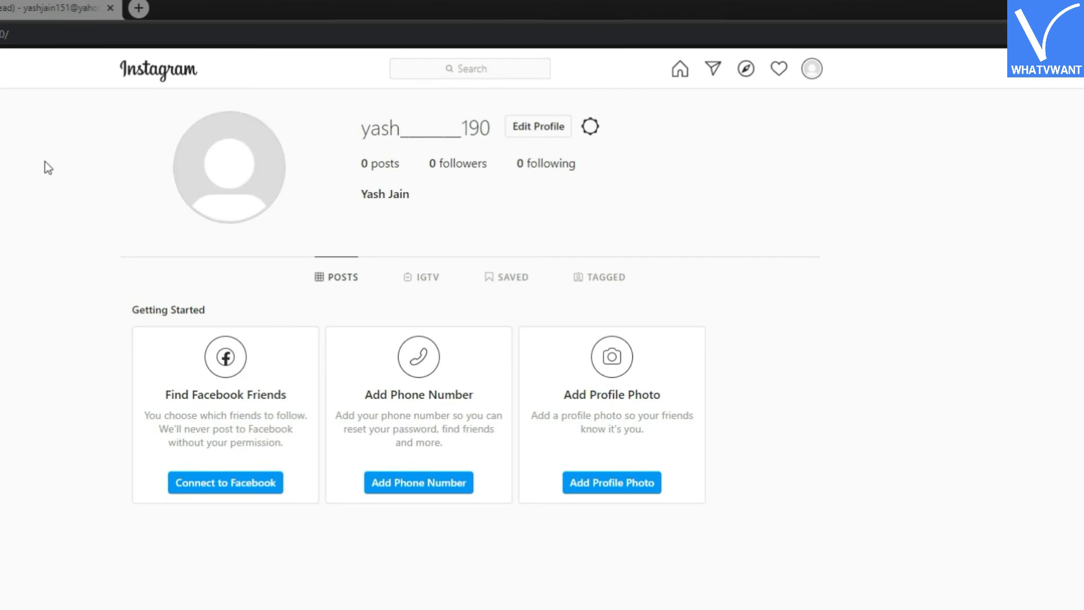
click(532, 130)
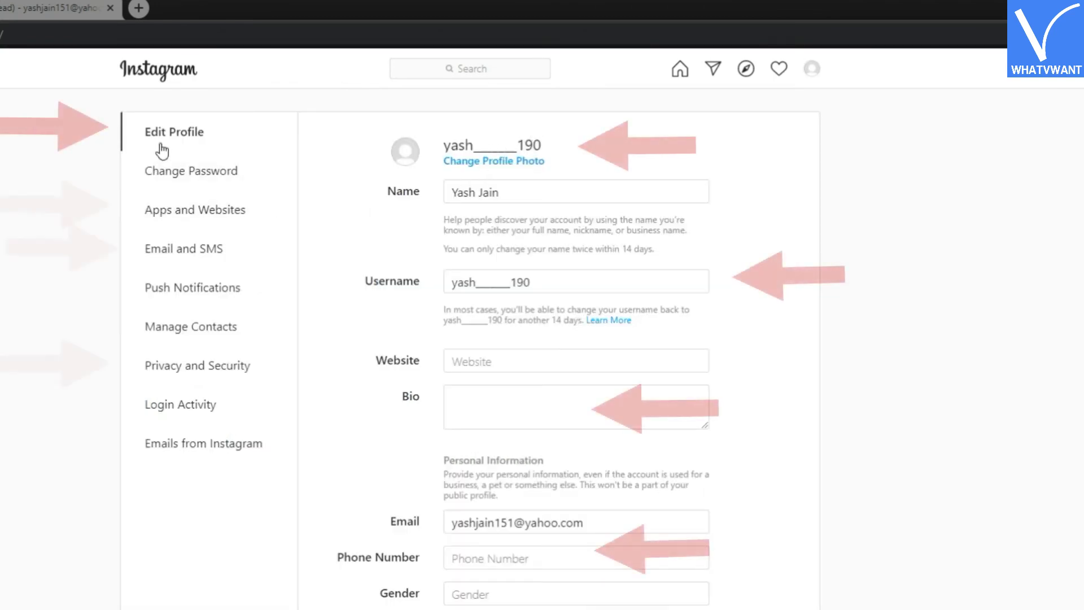
- Review the empty Bio field and the filled Name and Username fields without changing them
click(685, 407)
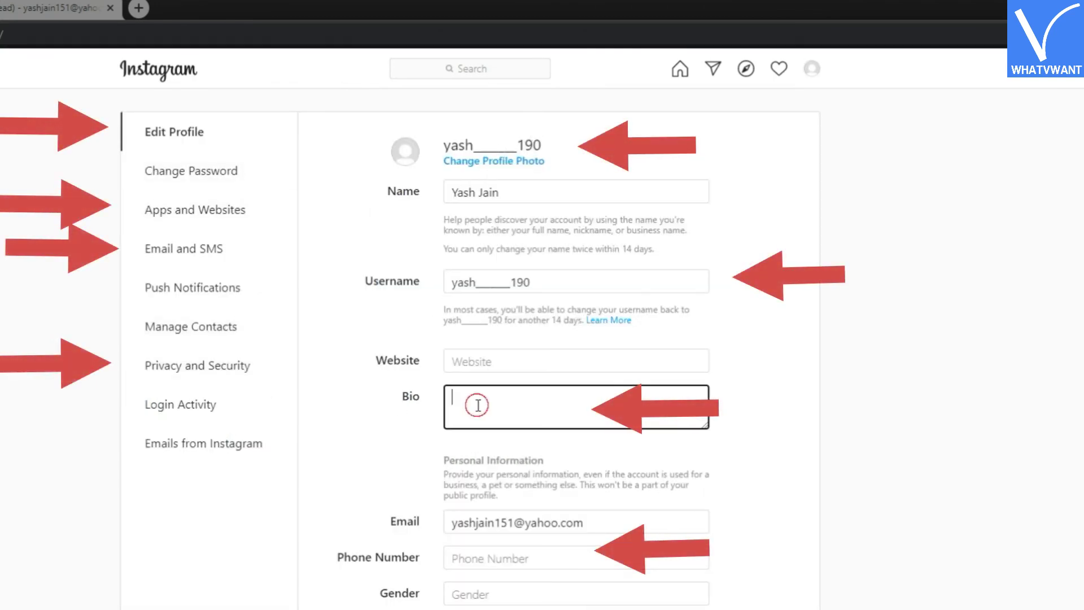
click(581, 162)
drag(462, 176, 441, 178)
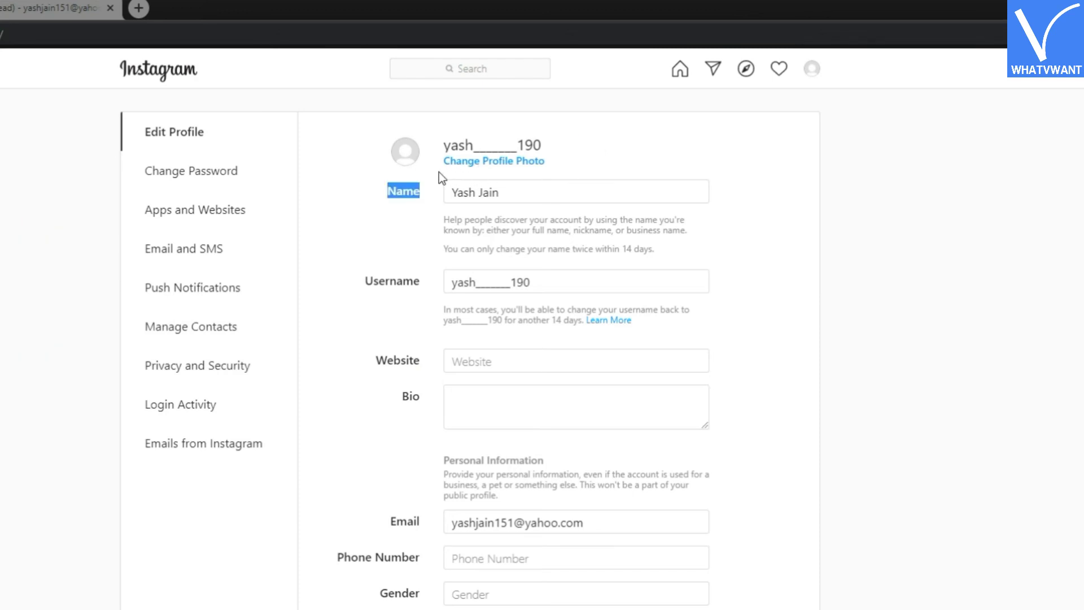
click(509, 195)
drag(561, 279, 334, 311)
click(805, 136)
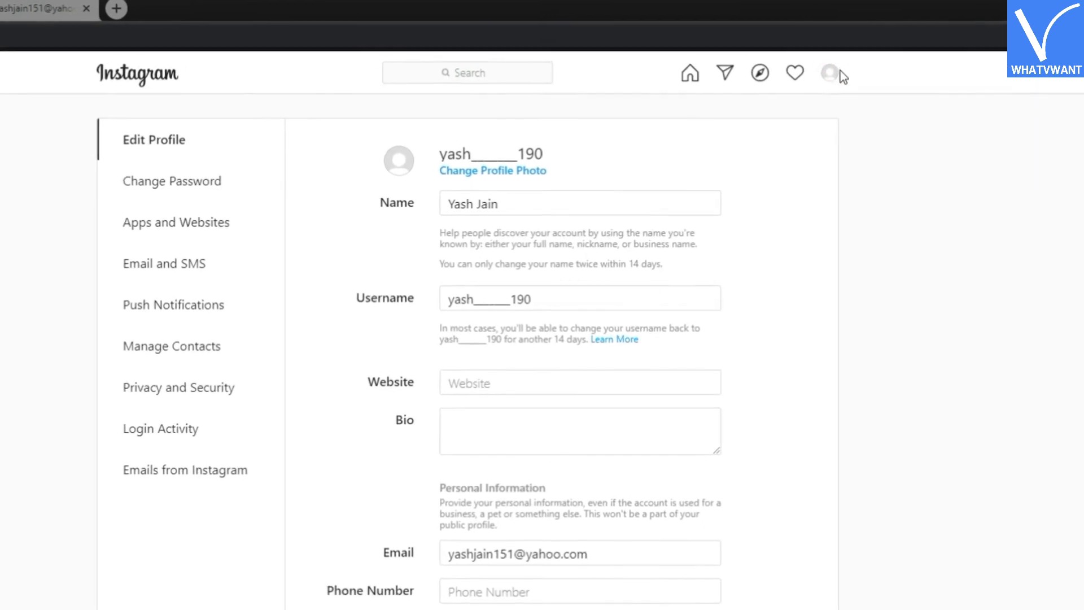
- Log out from the avatar menu, then log back in with the account's e-mail and password
click(821, 70)
click(753, 209)
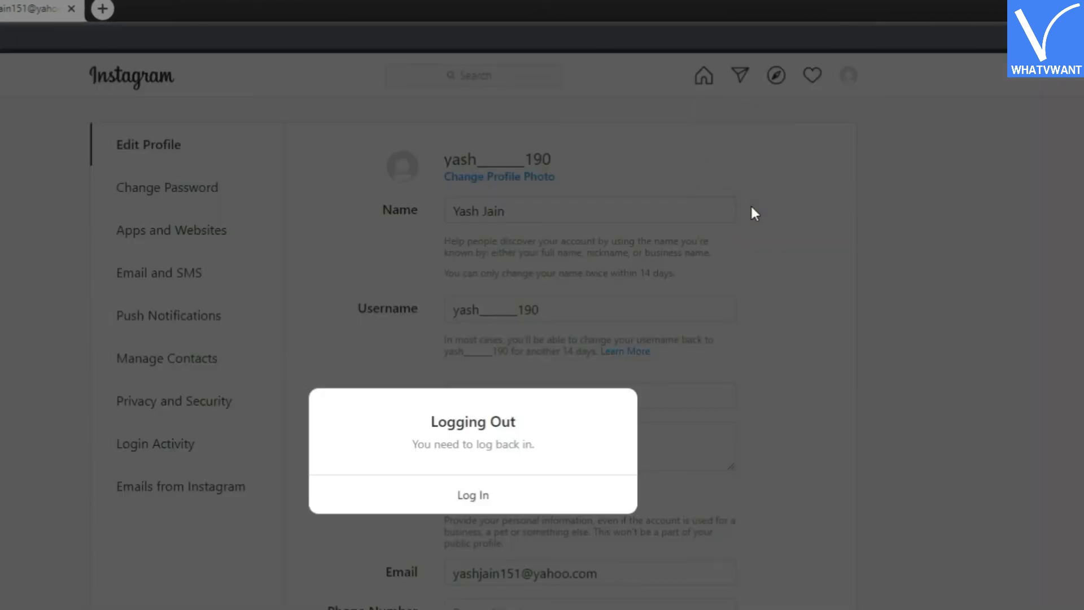
click(492, 496)
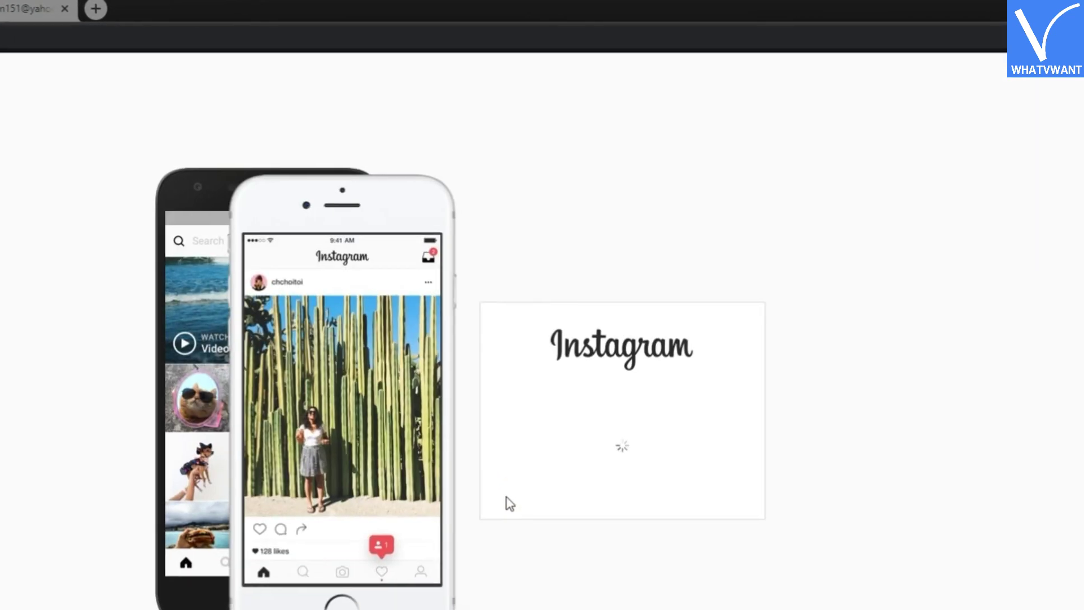
click(610, 290)
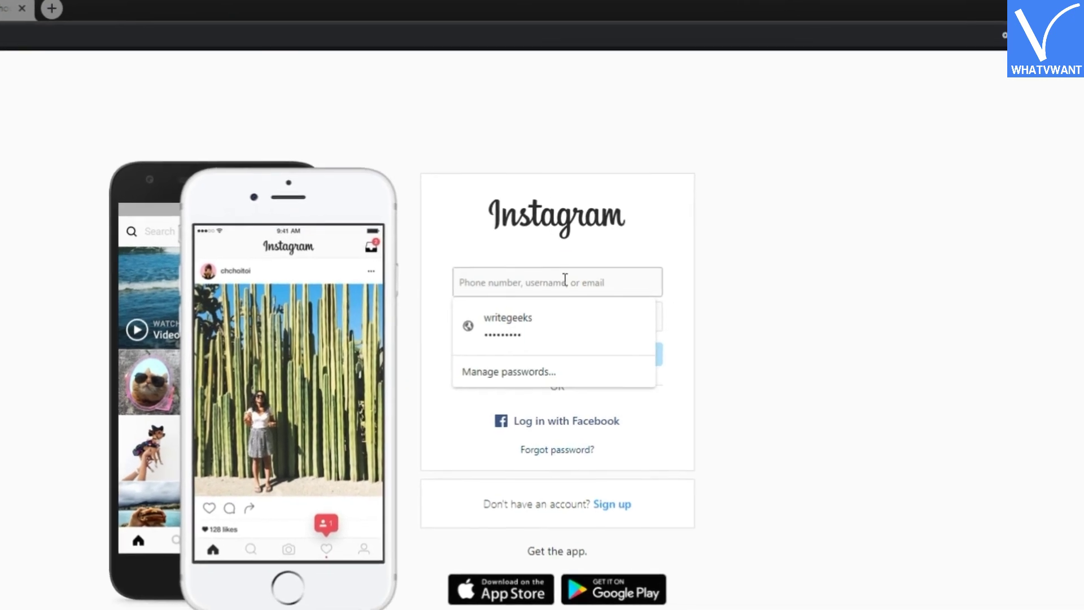
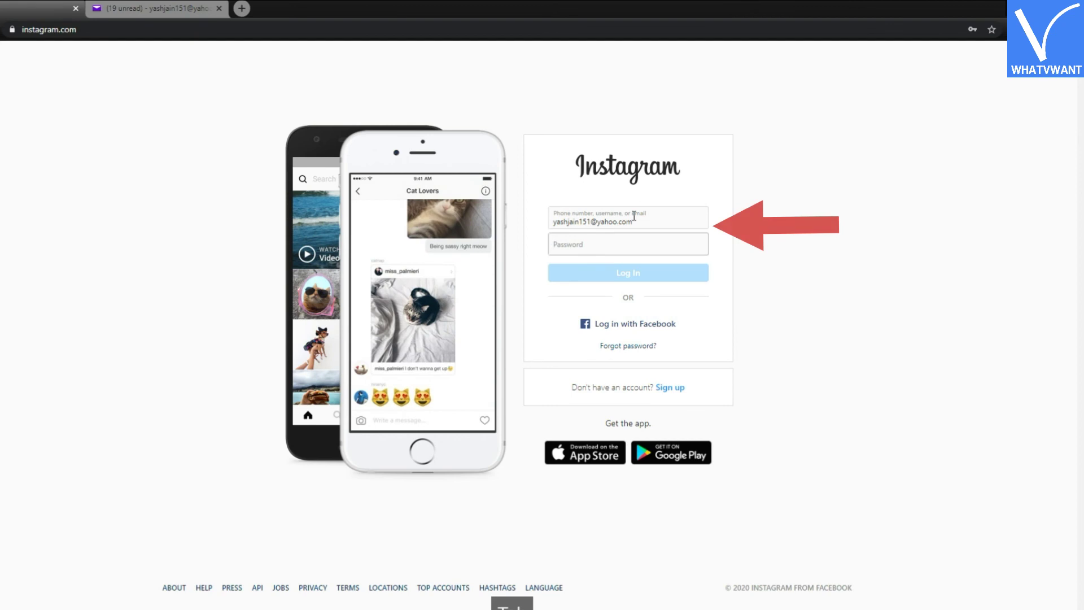
text(******)
key(Return)
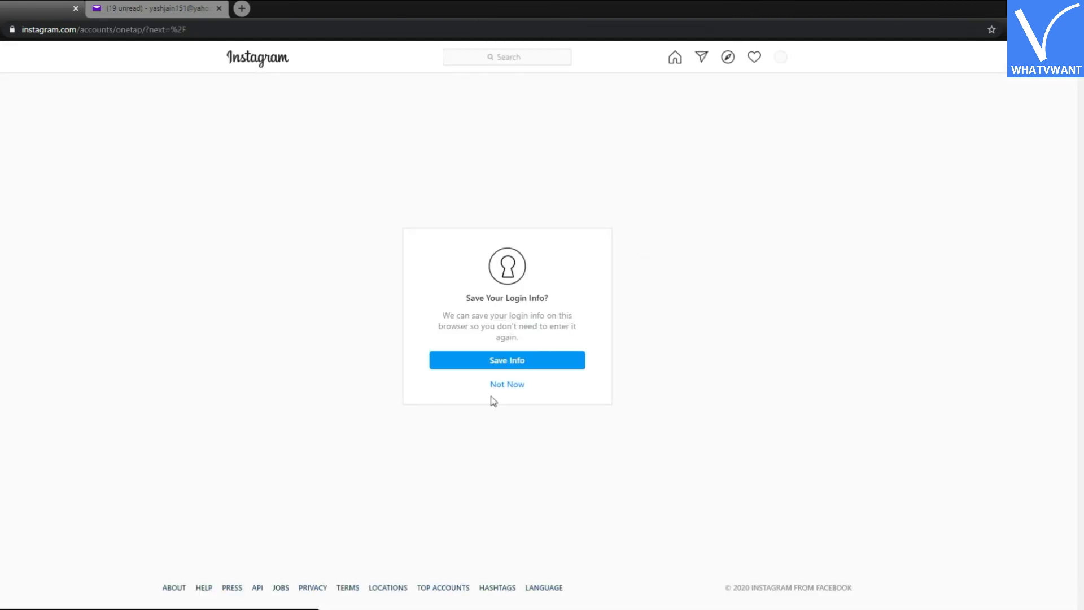